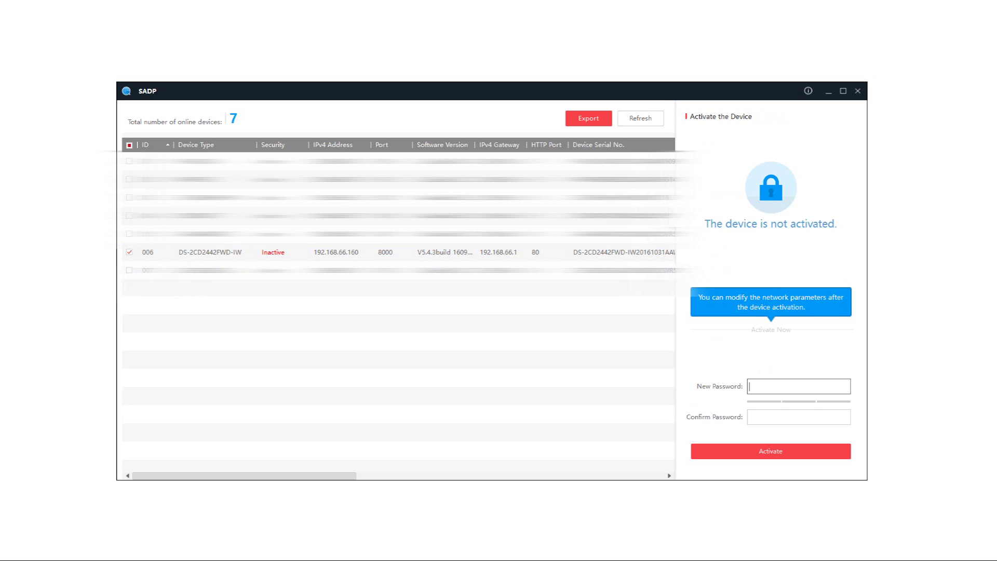
# - Activate the camera in SADP by entering and confirming a new administrator password
pyautogui.write('••••••••••')
pyautogui.click(798, 417)
pyautogui.write('••••••••••')
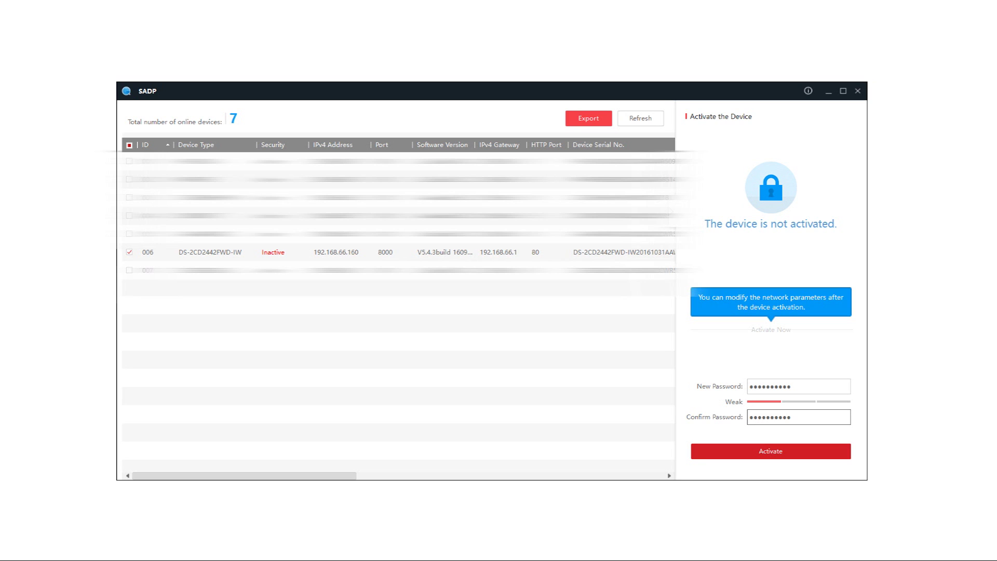
pyautogui.press('Return')
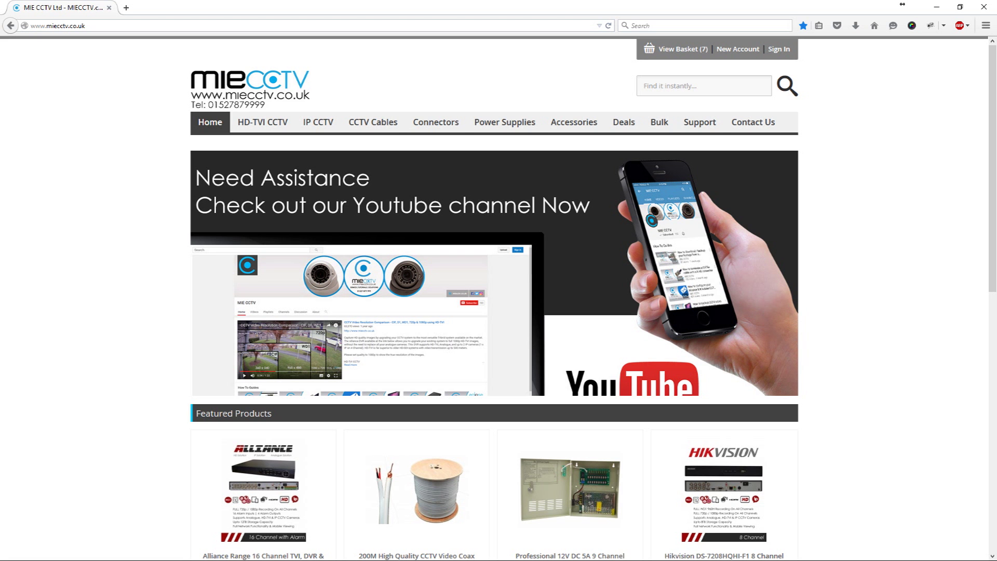
# - Open the camera's web page at 192.168.66.160 and log in as admin with its password
pyautogui.click(57, 25)
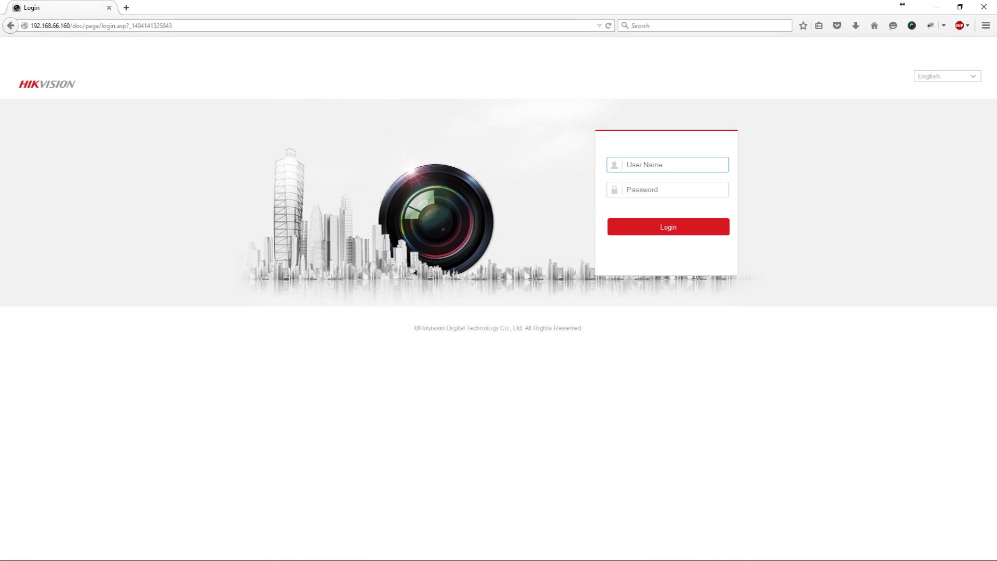
pyautogui.write('admin')
pyautogui.press('Tab')
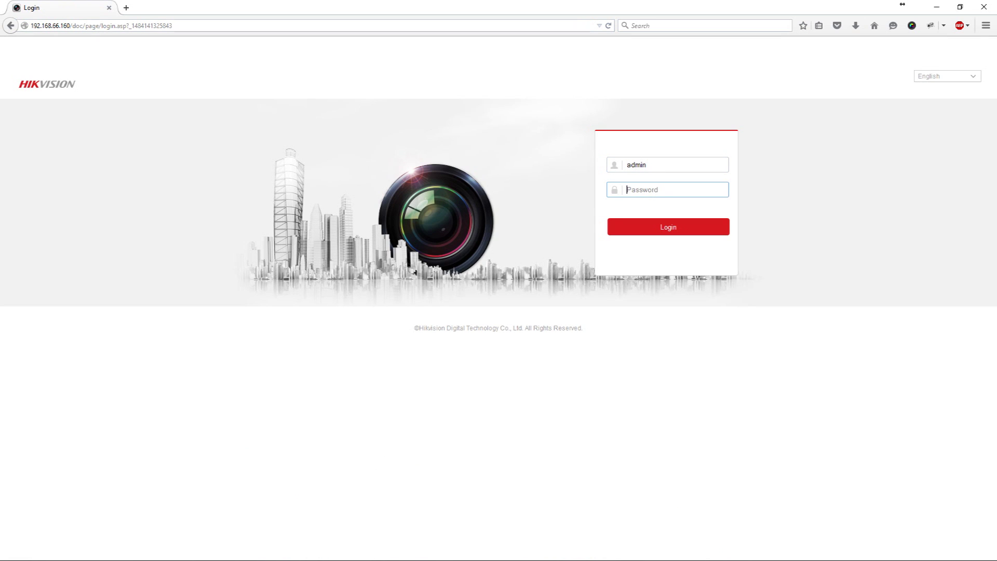
pyautogui.write('••••••••••')
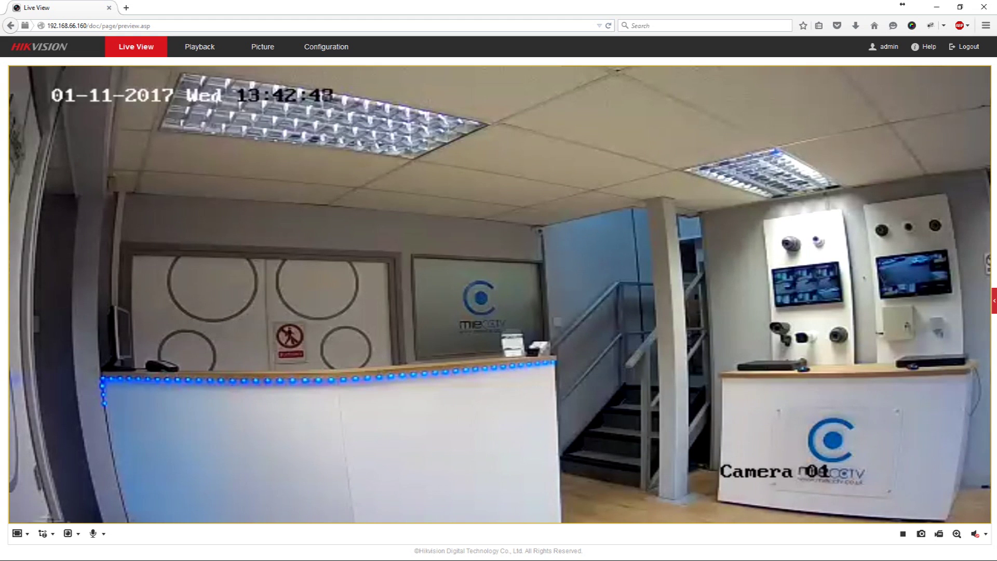
# - Go to Configuration > Network > Advanced Settings and show the Wi-Fi wireless network list
pyautogui.click(326, 47)
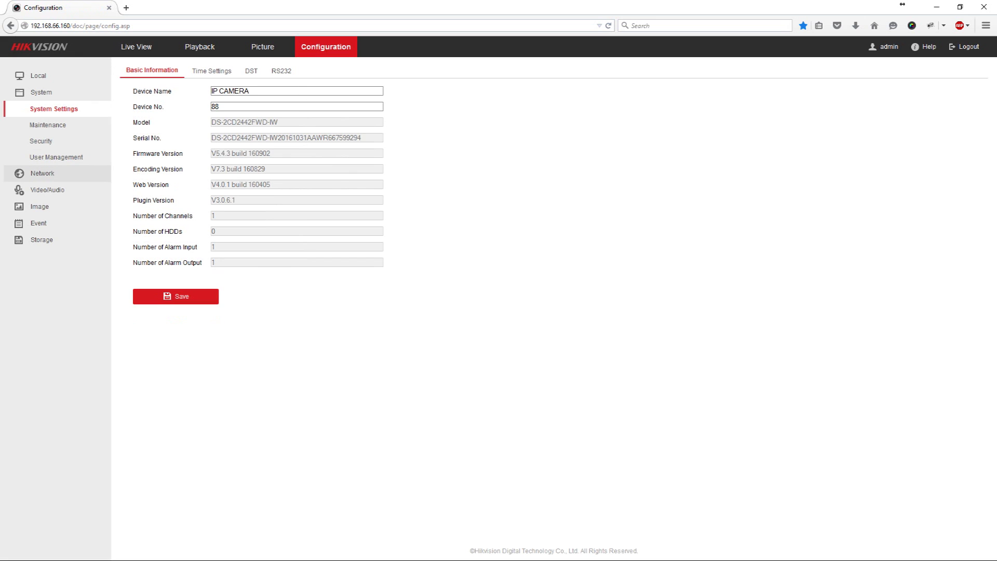
pyautogui.click(42, 172)
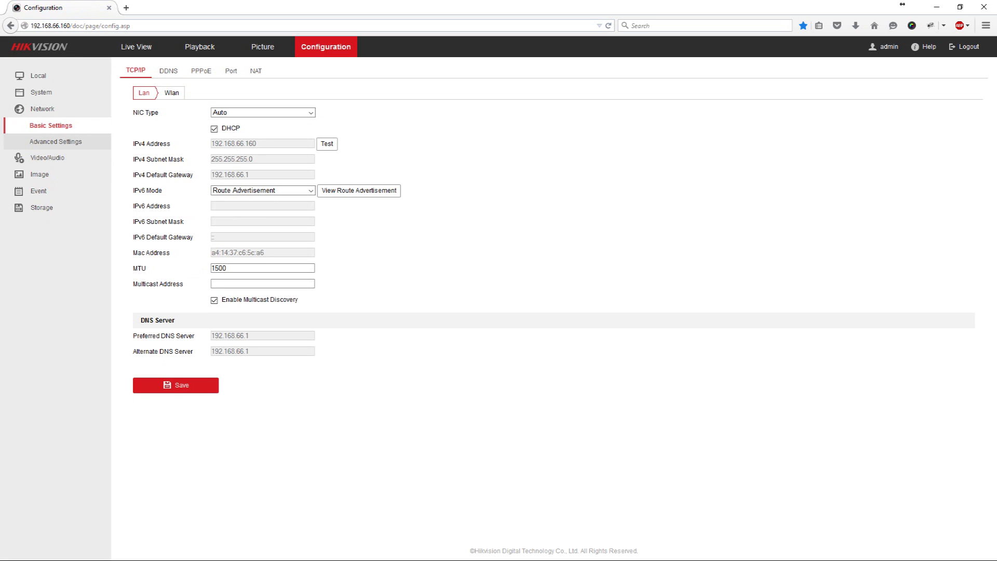
pyautogui.click(57, 141)
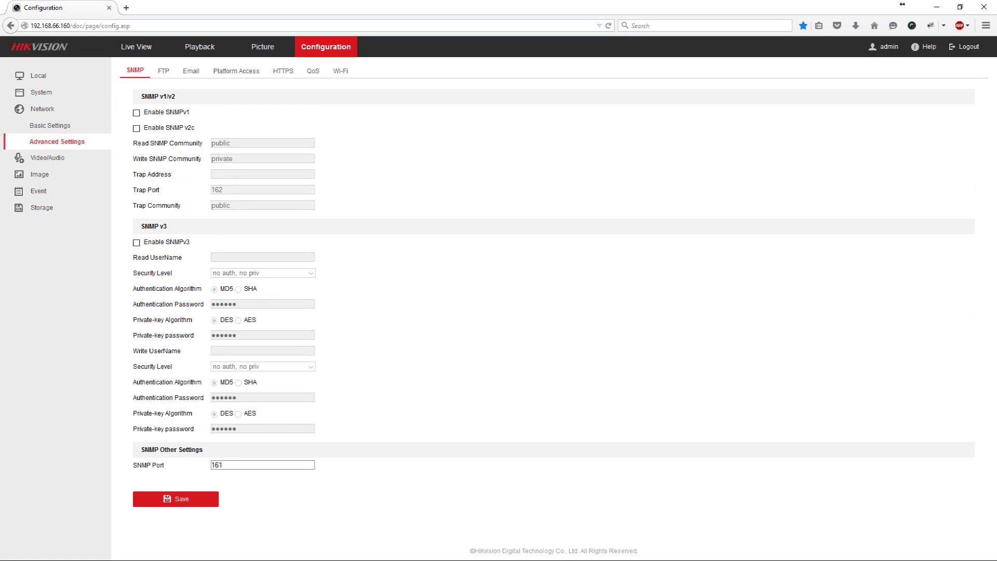
pyautogui.click(341, 71)
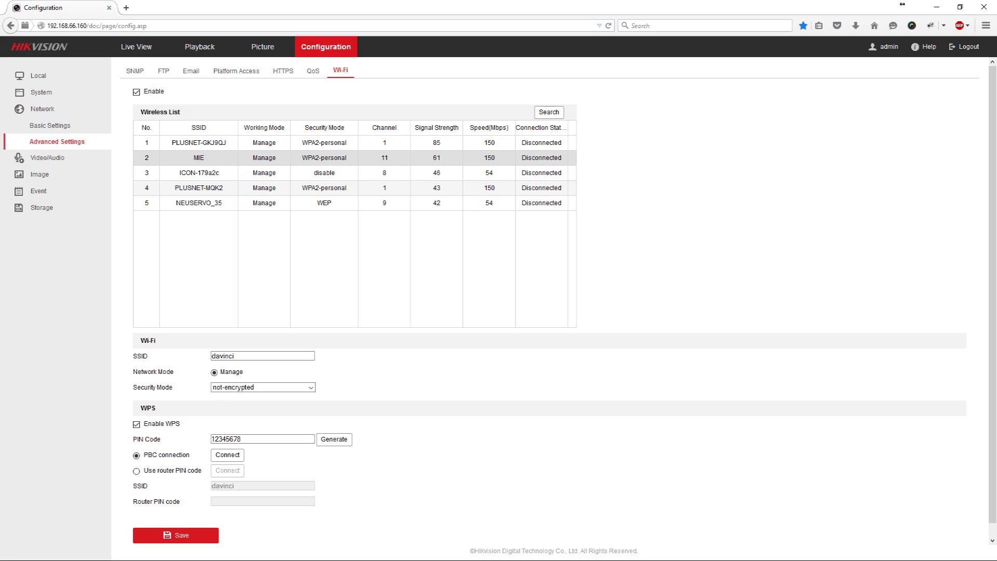
# - Select the MIE network, enter its Wi-Fi key in Key 1, and save
pyautogui.click(199, 157)
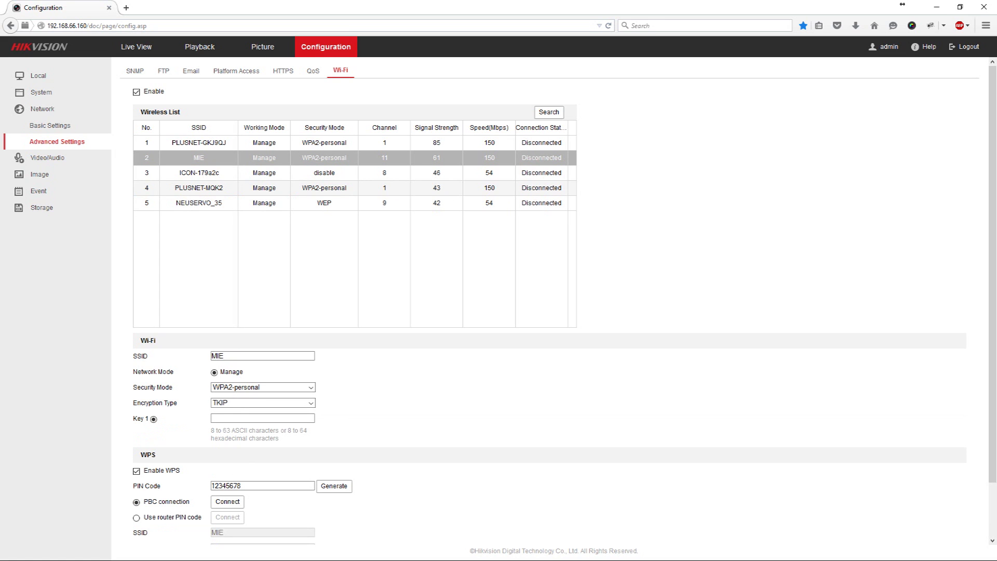
pyautogui.click(262, 418)
pyautogui.write('123456')
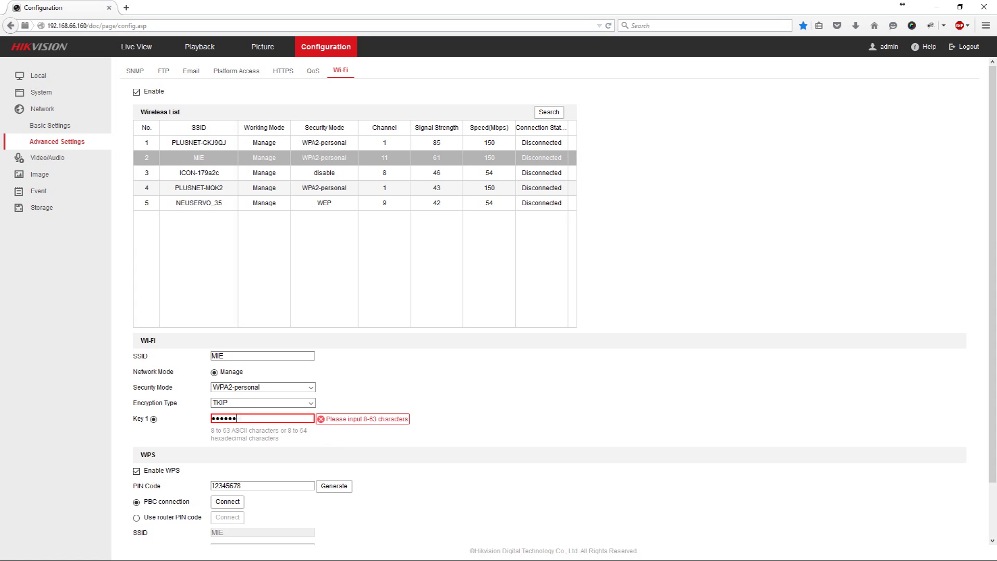
pyautogui.write('7890')
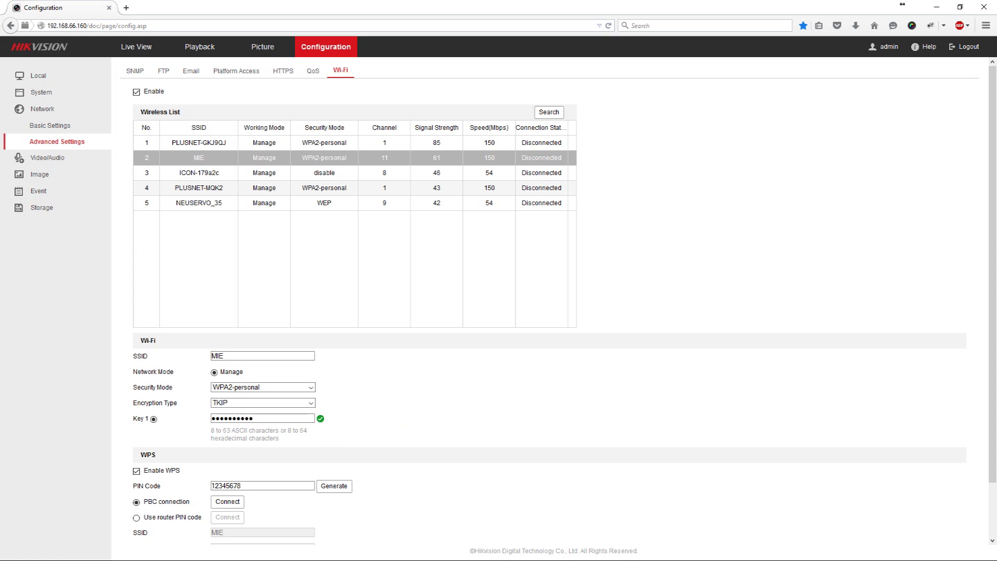
pyautogui.scroll(-3, 558, 301)
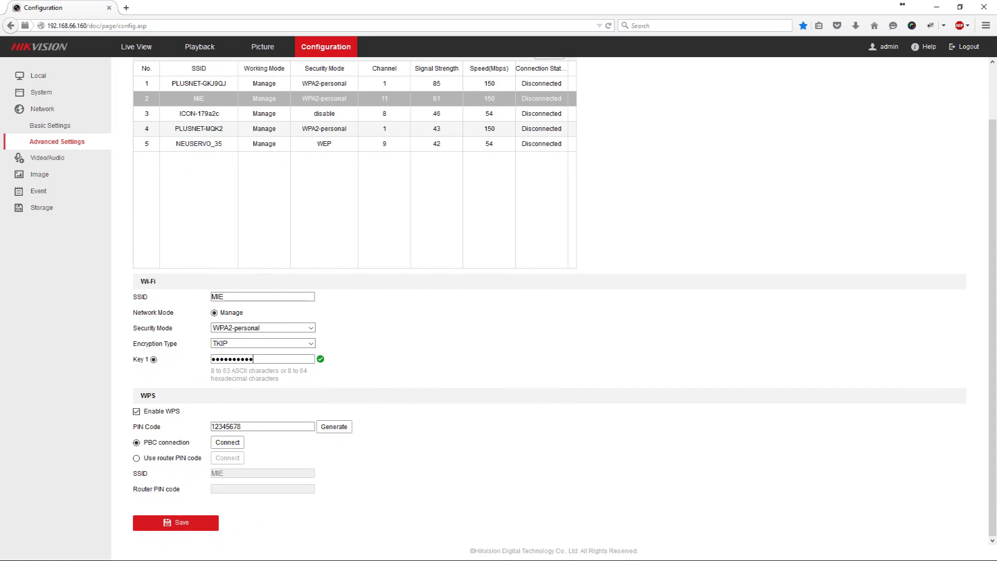
pyautogui.click(175, 522)
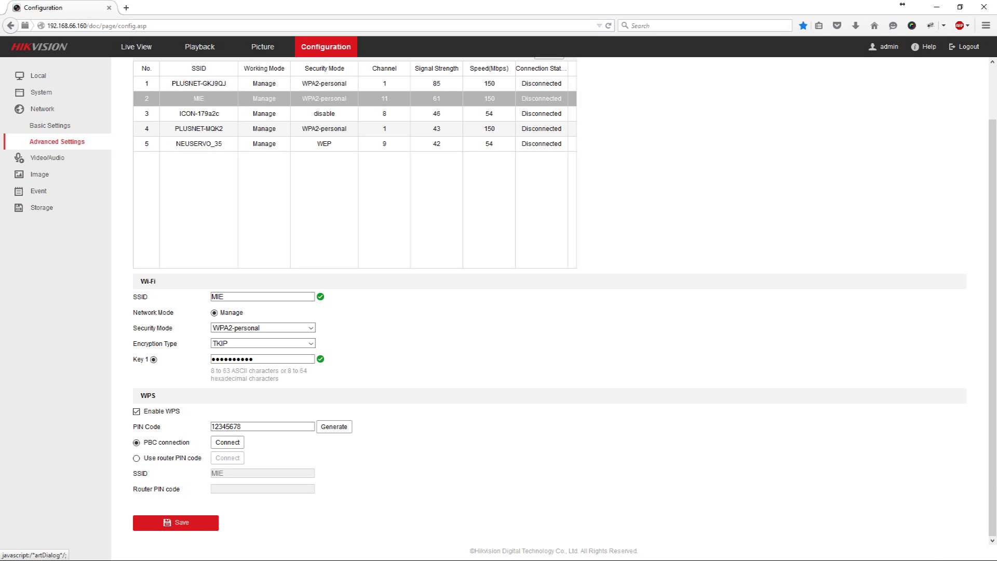
pyautogui.scroll(2, 550, 301)
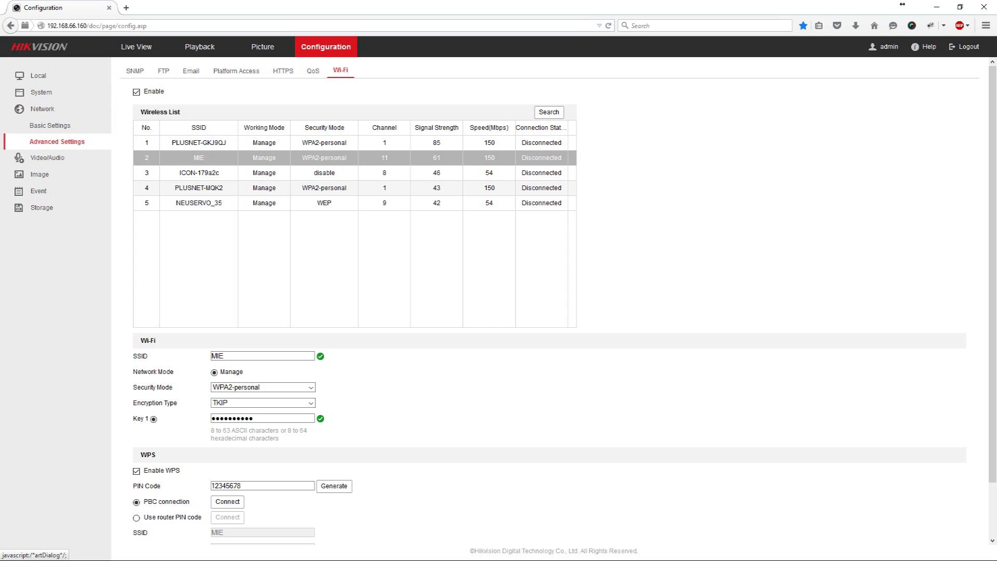
# - In SADP, compare the camera's .160 and .161 entries, then select the remaining Active 192.168.66.161 device
pyautogui.hotkey('alt', 'Tab')
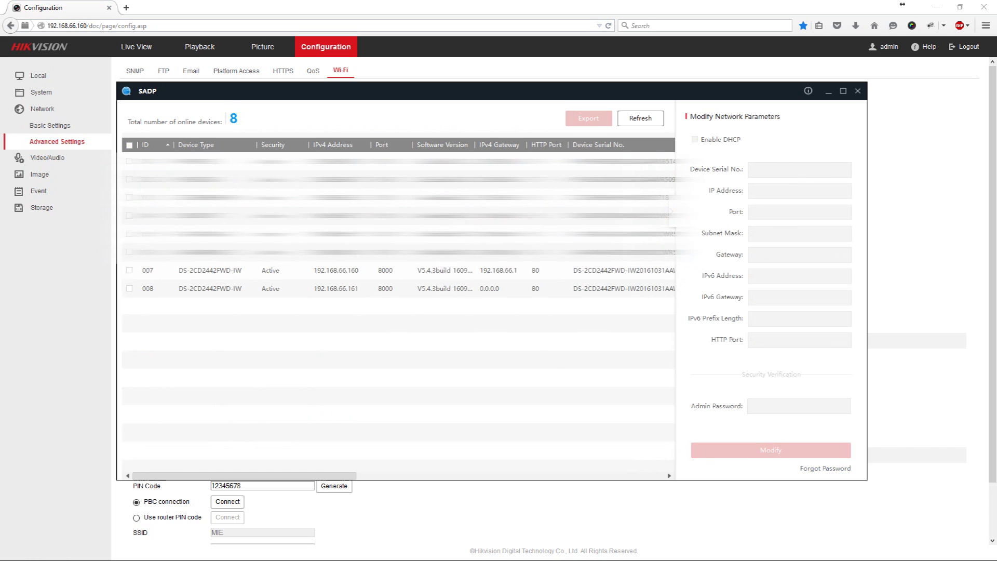
pyautogui.click(333, 288)
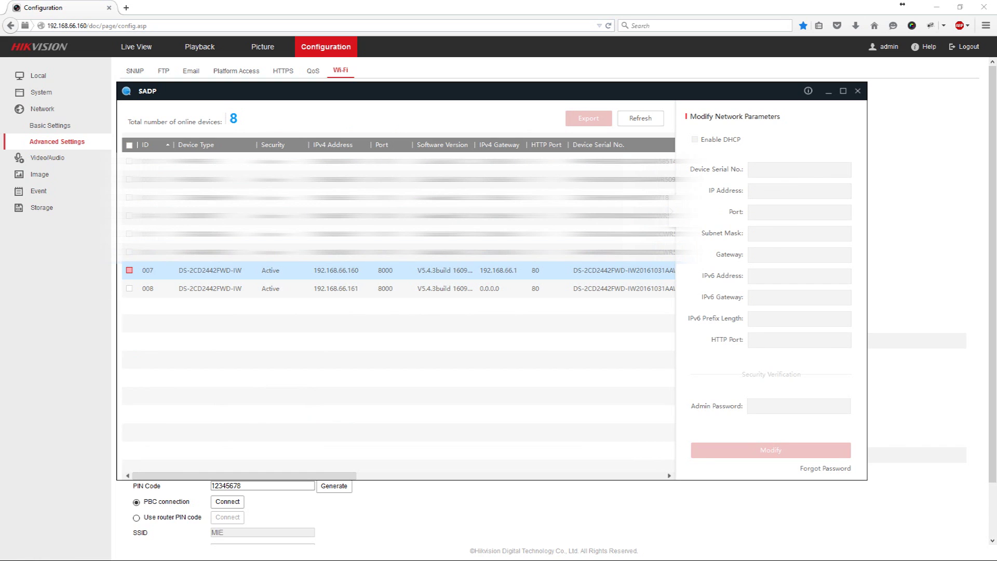
pyautogui.click(389, 289)
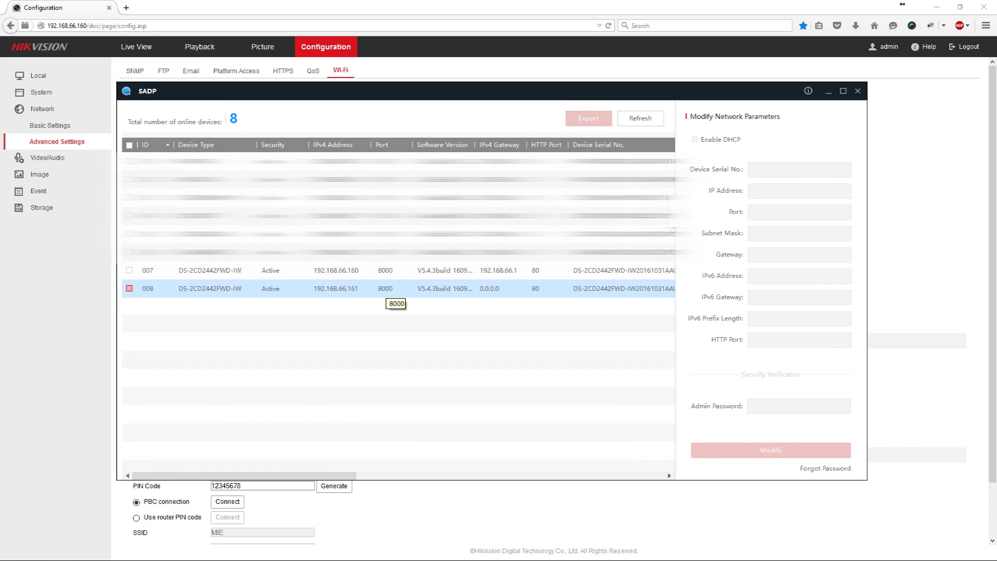
pyautogui.click(390, 270)
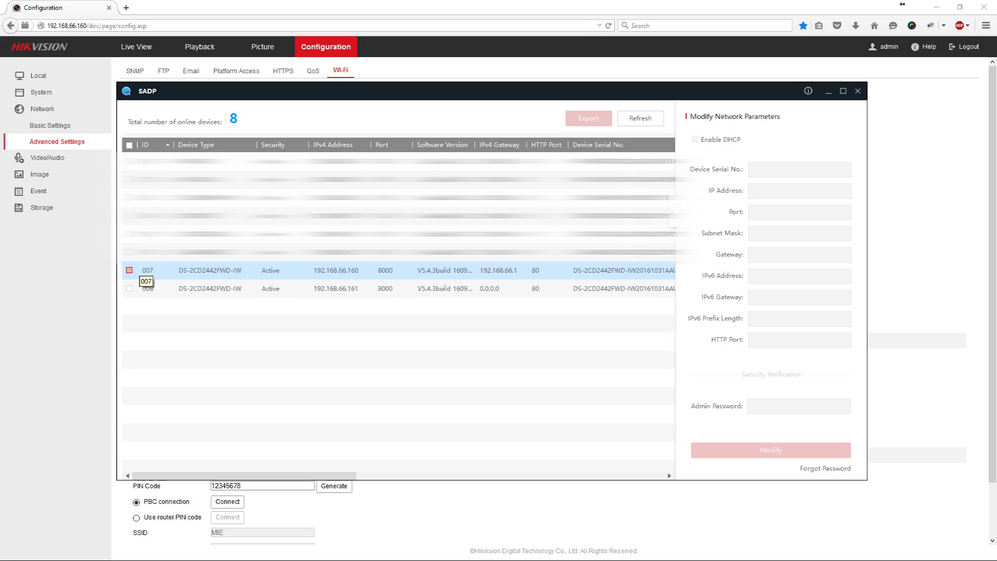
pyautogui.click(264, 288)
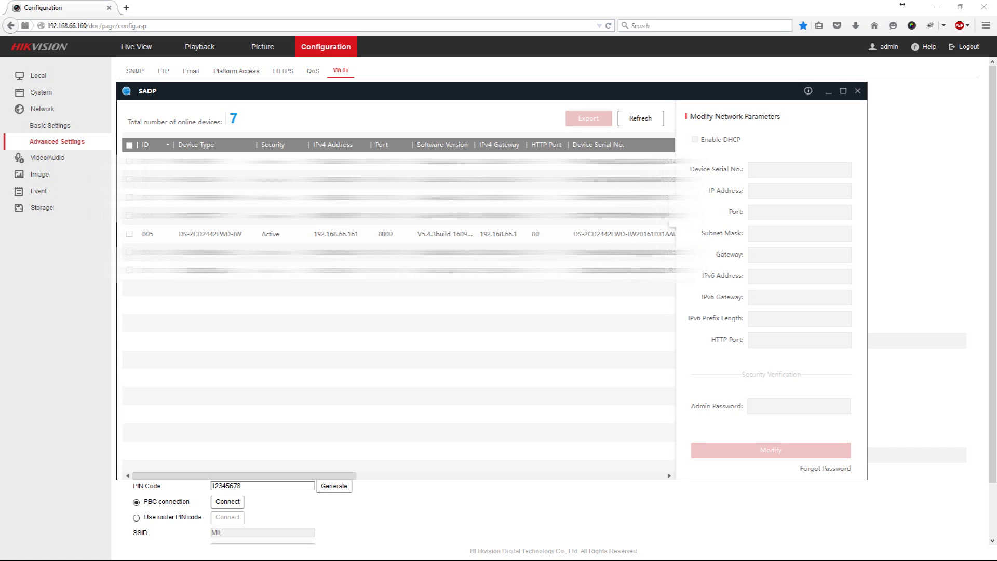
pyautogui.click(218, 233)
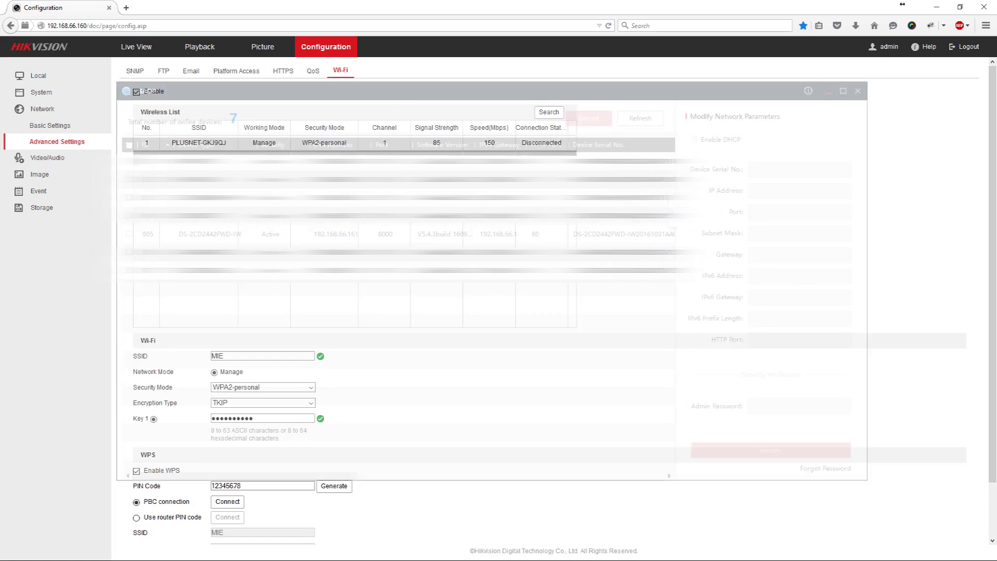
# - Change the browser address to the camera at 192.168.66.161
pyautogui.click(104, 26)
pyautogui.click(109, 26)
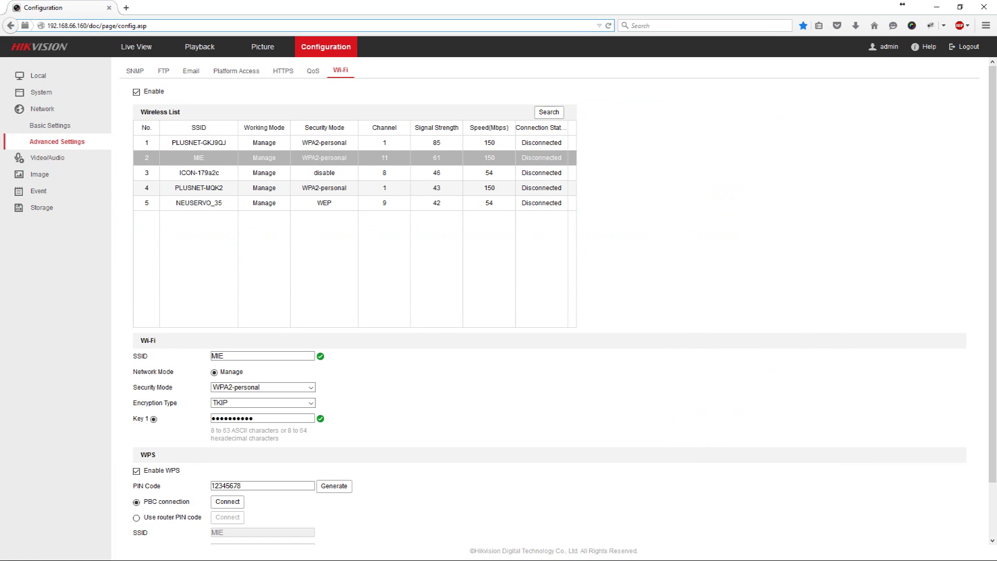
pyautogui.moveTo(87, 26); pyautogui.dragTo(148, 26)
pyautogui.press('BackSpace')
pyautogui.press('BackSpace')
pyautogui.write('1')
pyautogui.press('Return')
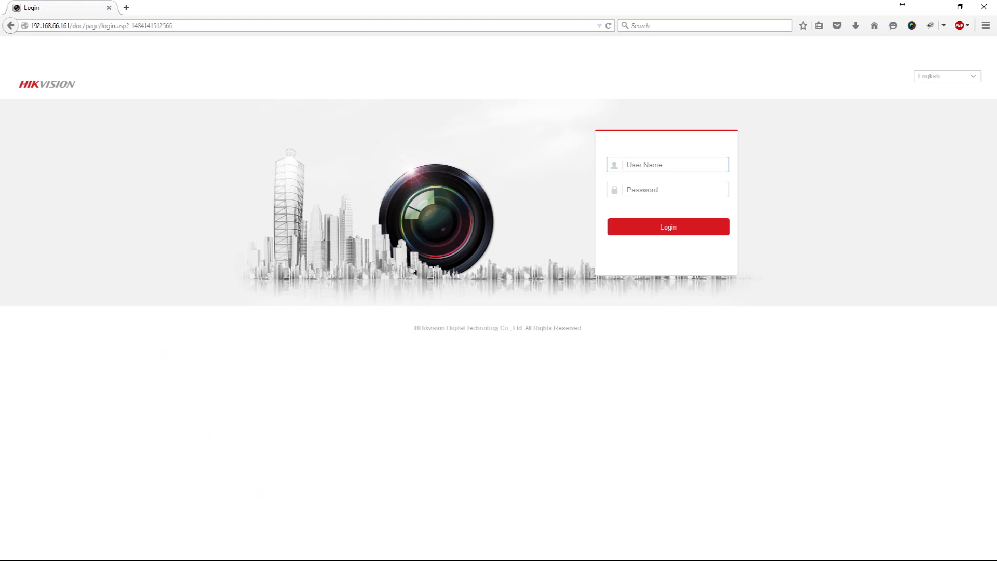
# - Log in to the camera as admin with the password
pyautogui.write('admin')
pyautogui.press('Tab')
pyautogui.write('••••••')
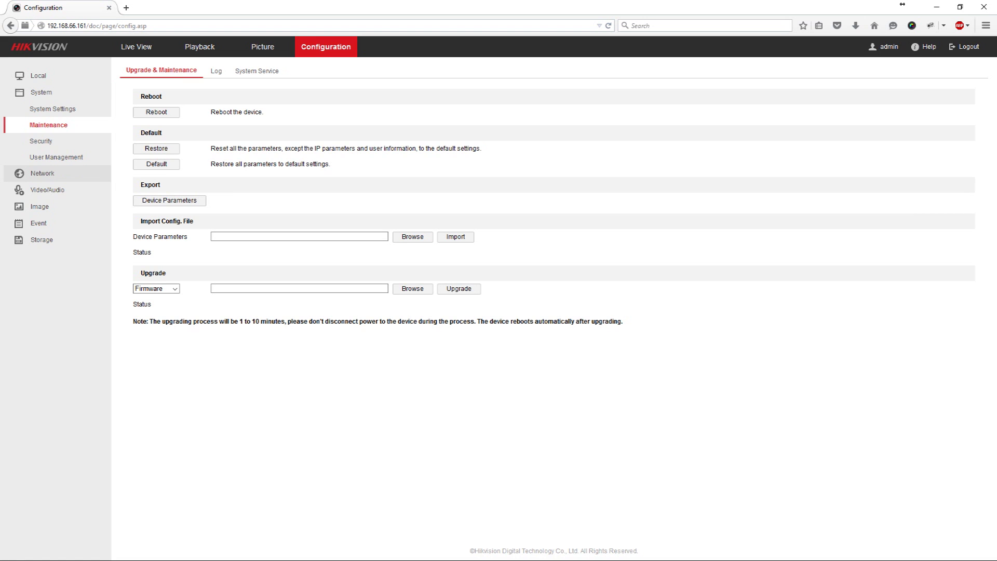
# - Untick DHCP on the Wlan TCP/IP tab for static 192.168.66.161, save, and confirm reboot
pyautogui.click(42, 173)
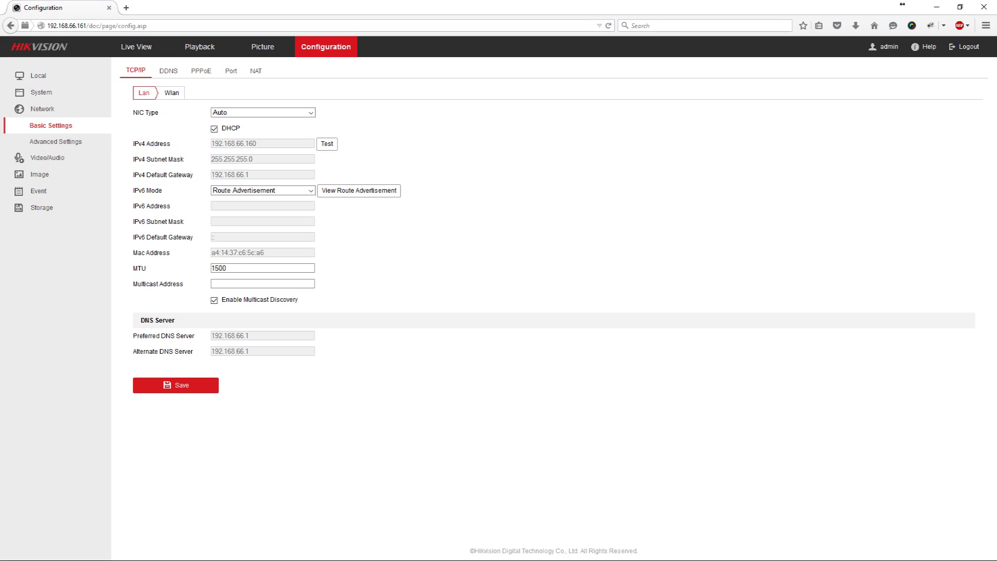
pyautogui.click(171, 93)
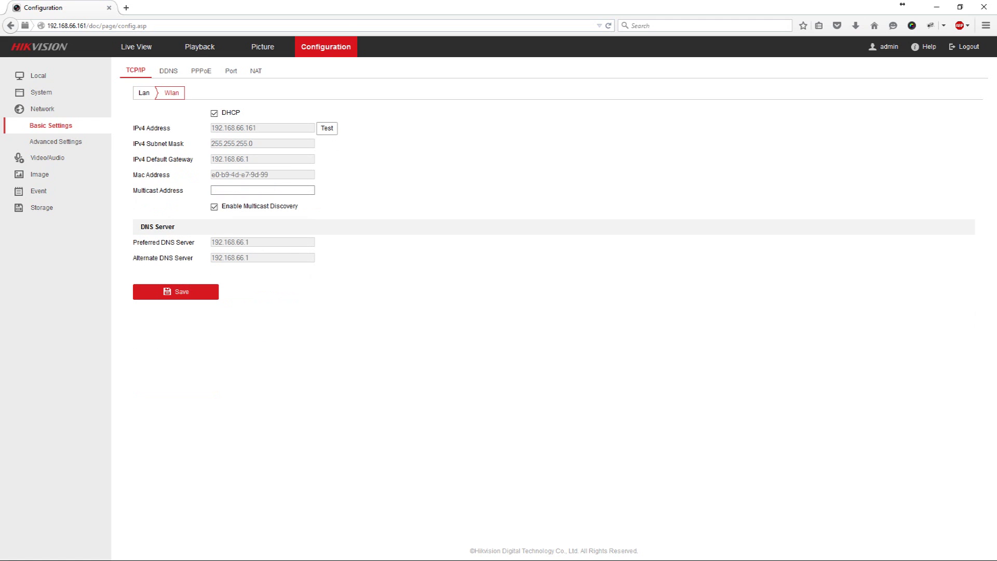
pyautogui.click(214, 113)
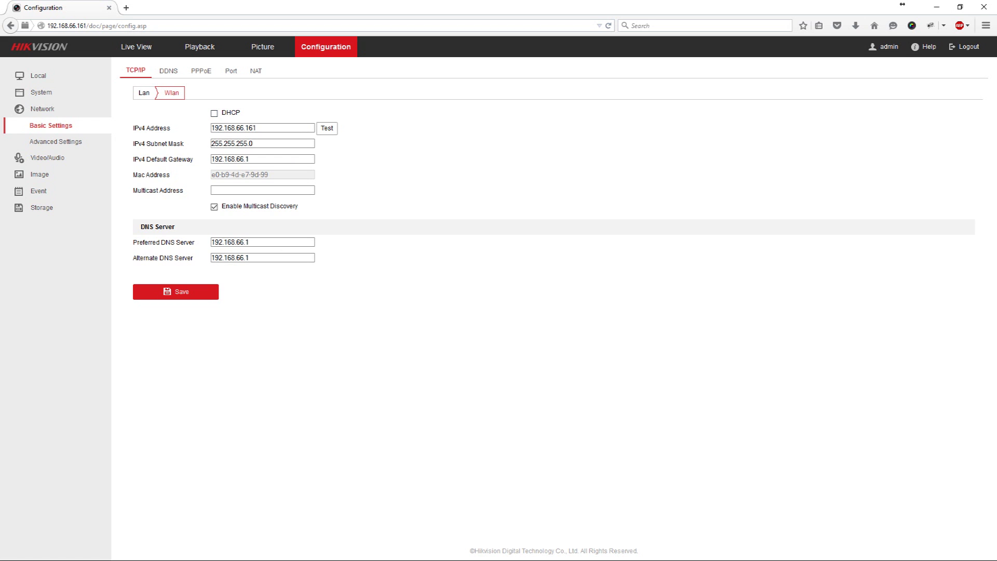
pyautogui.click(175, 292)
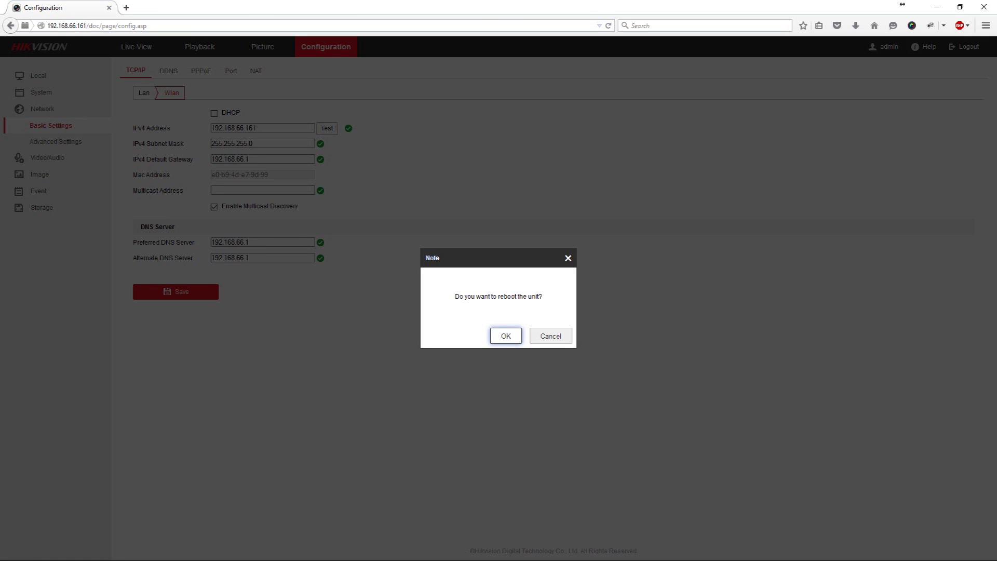
pyautogui.click(506, 336)
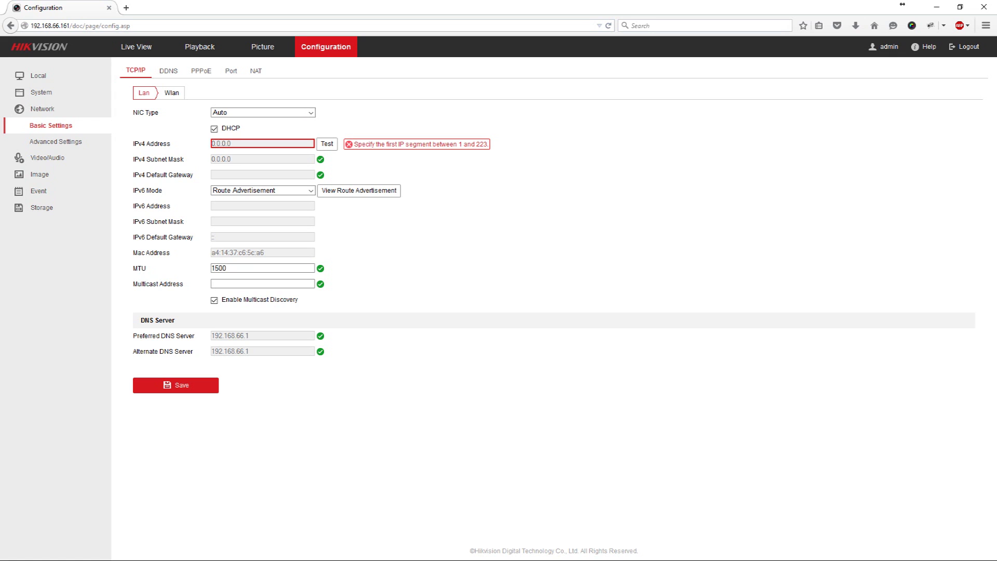
# - Reopen the camera at 192.168.66.161, log back in as admin, and refresh the page
pyautogui.click(78, 26)
pyautogui.click(131, 25)
pyautogui.moveTo(130, 25); pyautogui.dragTo(66, 25)
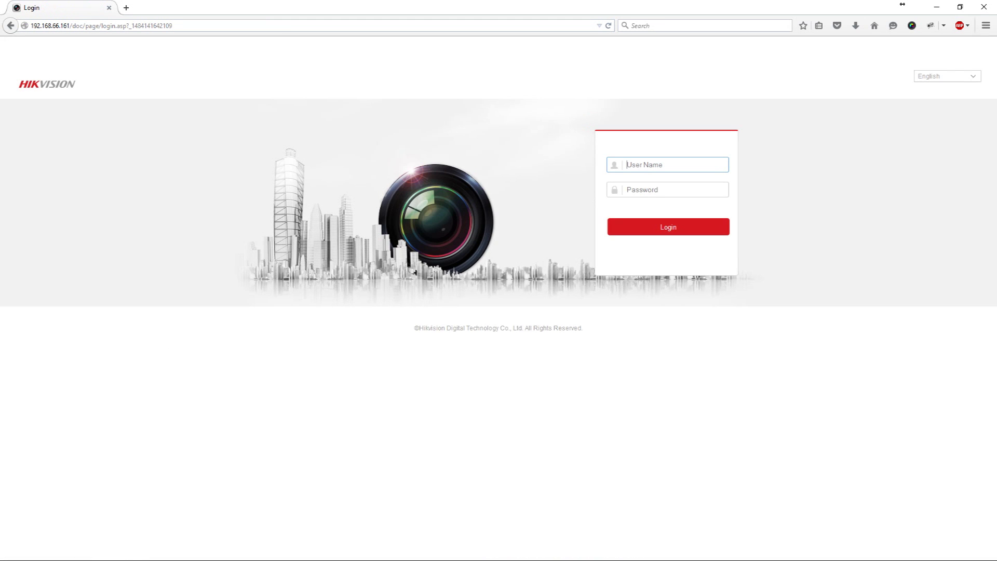
pyautogui.write('admin')
pyautogui.press('Tab')
pyautogui.write('123456')
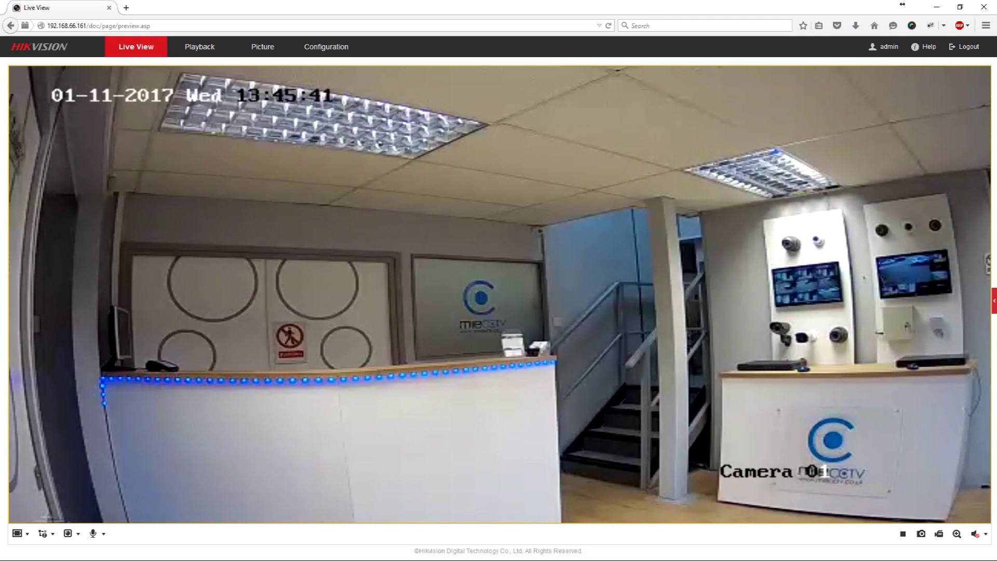
pyautogui.press('F5')
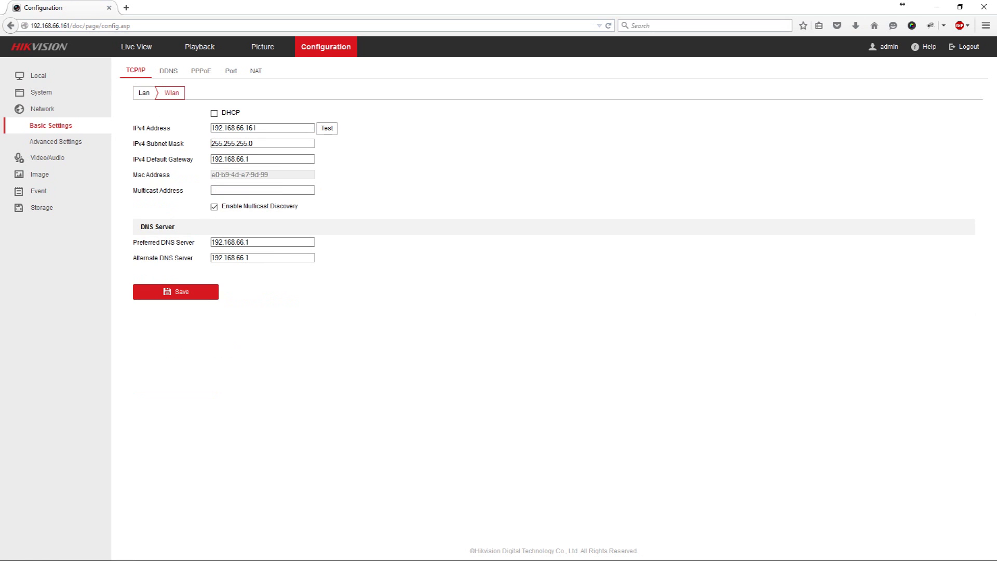
# - Set the main stream resolution to 1920*1080P under Video/Audio and save
pyautogui.click(262, 127)
pyautogui.click(47, 157)
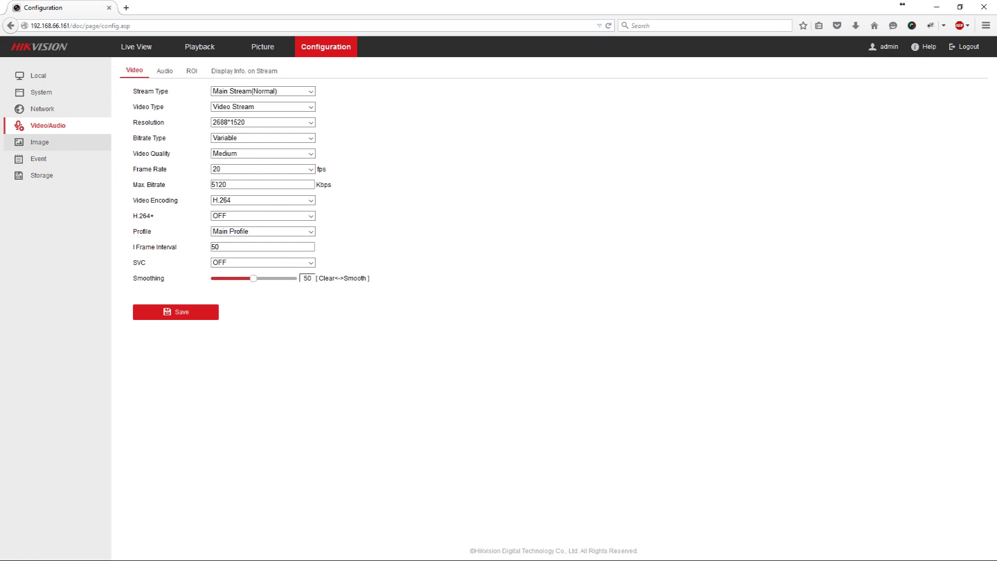
pyautogui.click(311, 122)
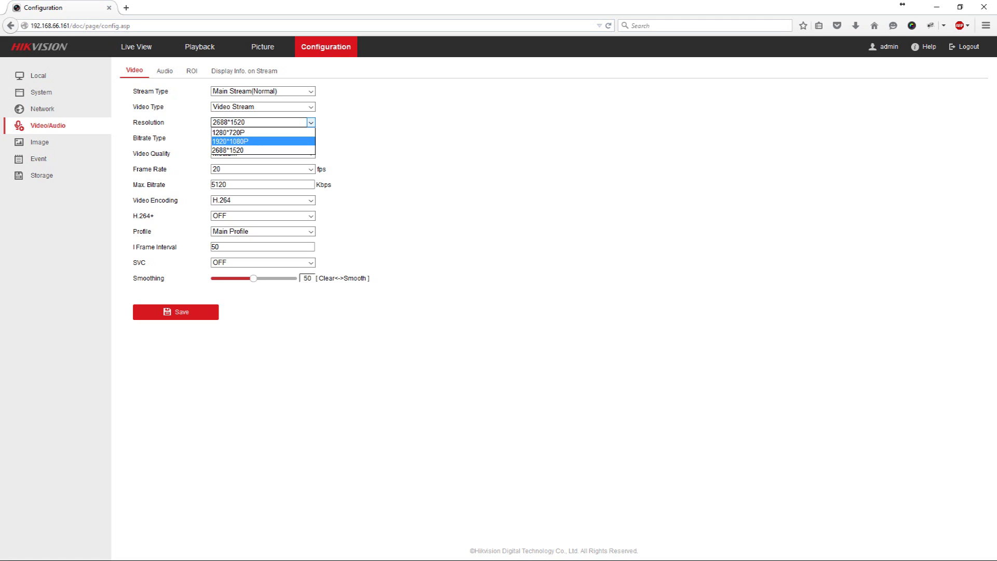
pyautogui.press('Return')
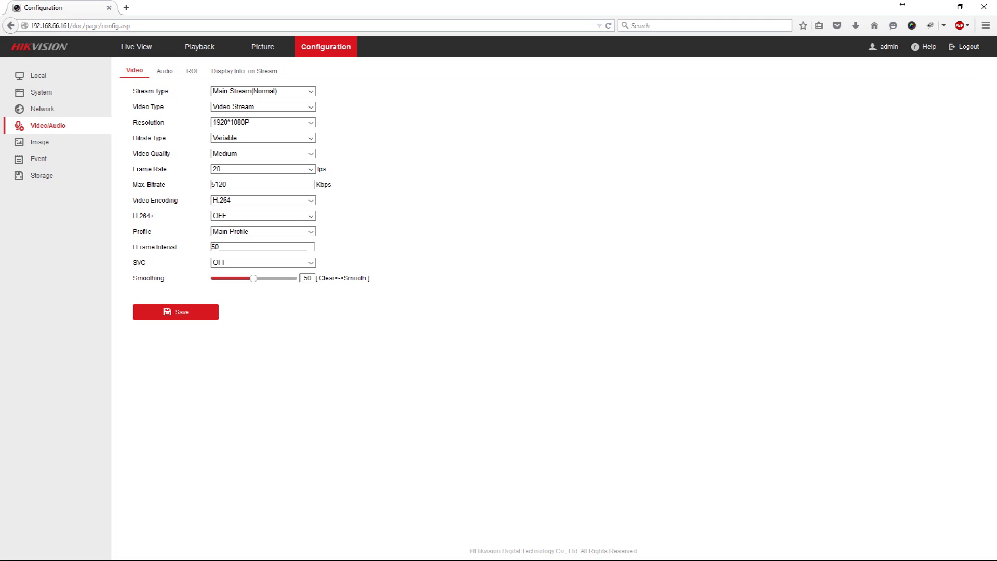
pyautogui.click(176, 312)
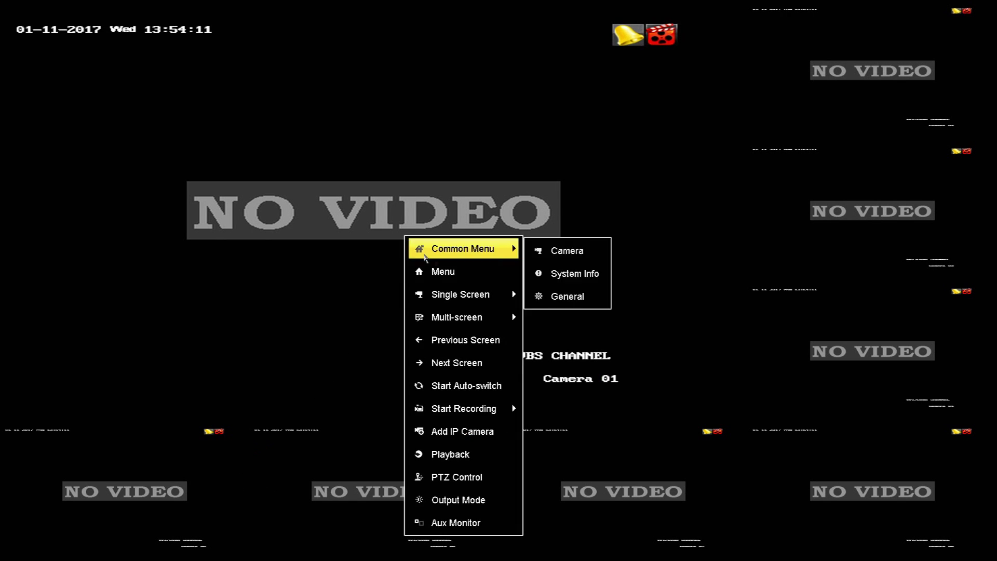
# - In the DVR's Camera > IP Camera list, add 192.168.66.161 as channel D1
pyautogui.click(439, 270)
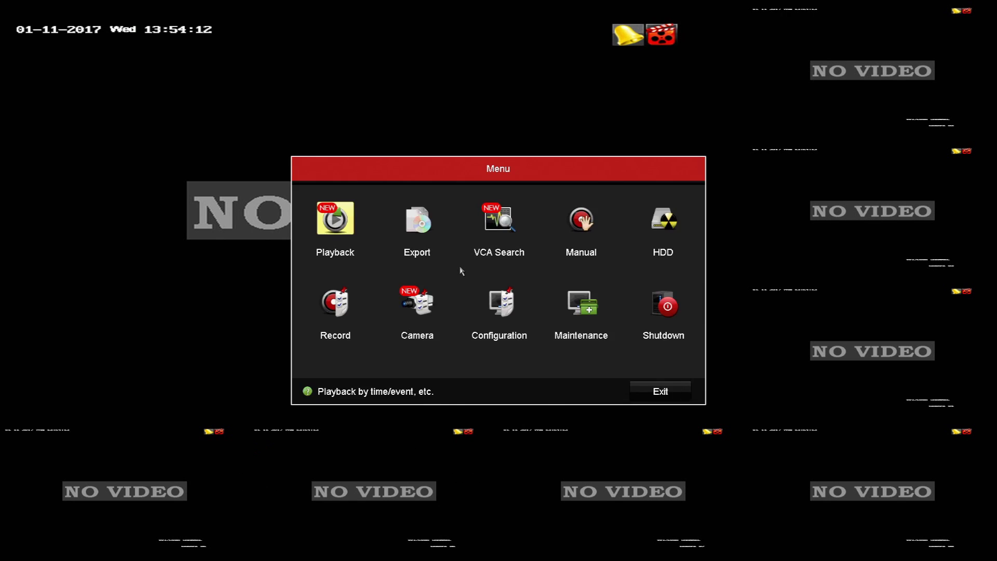
pyautogui.click(431, 318)
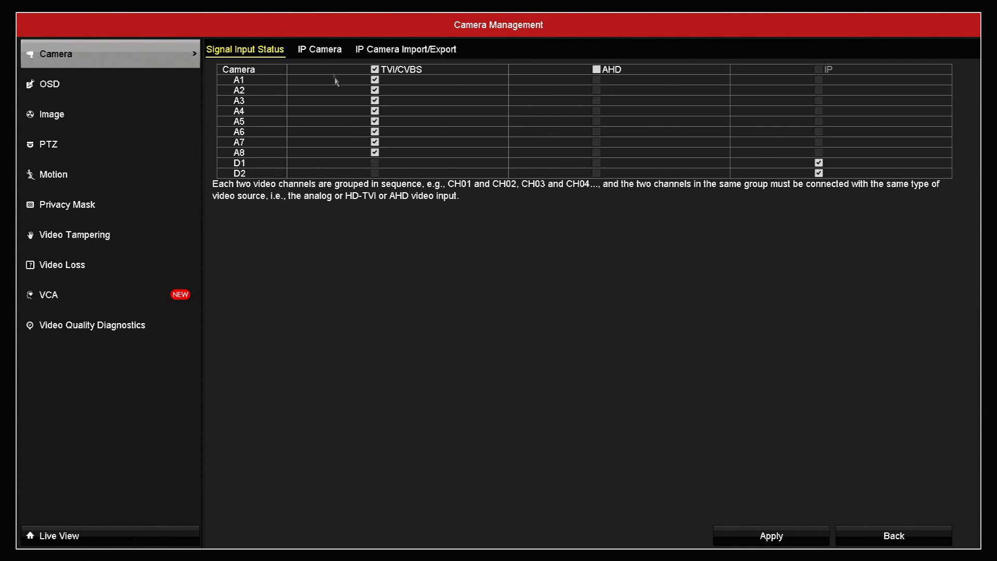
pyautogui.click(330, 54)
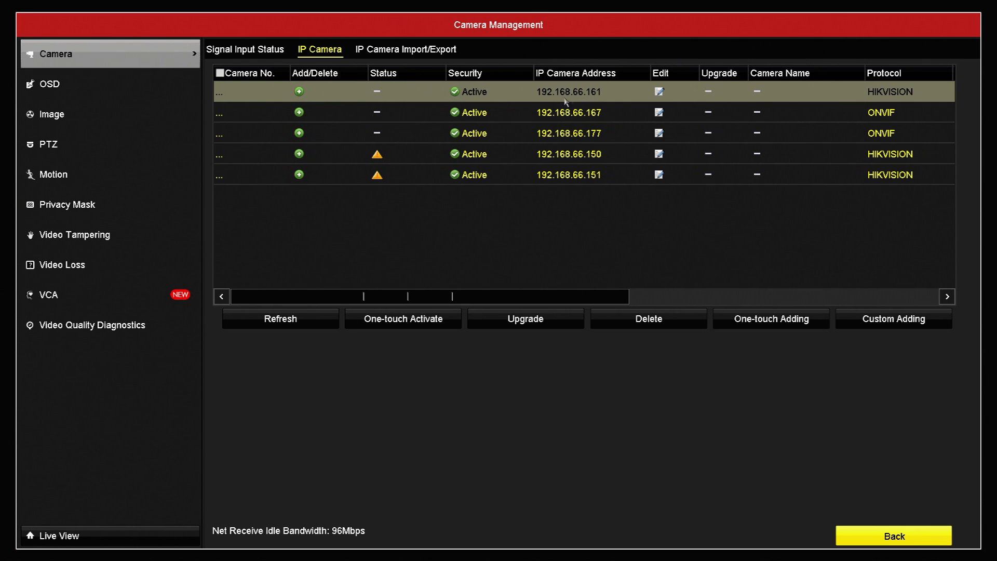
pyautogui.click(299, 92)
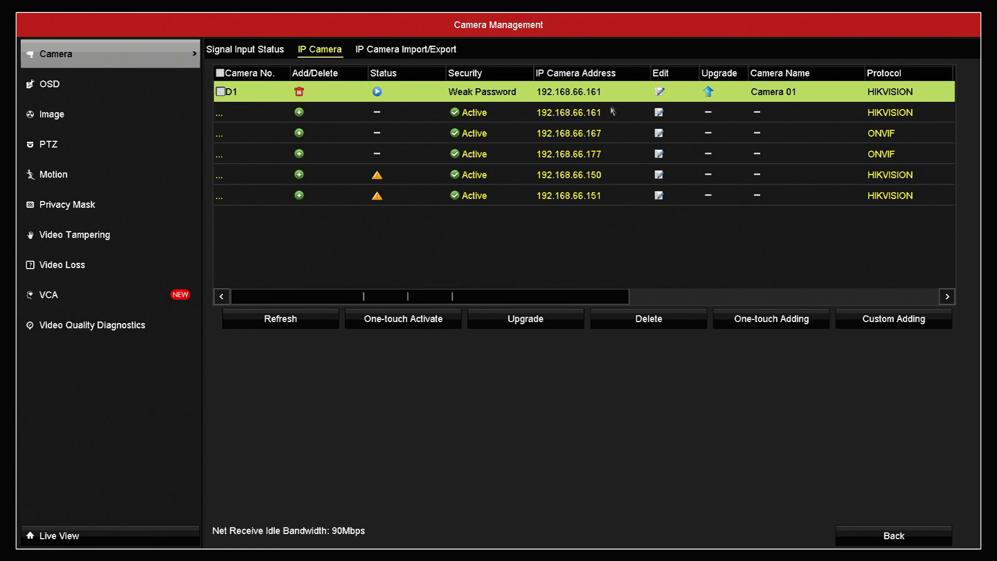
# - Edit channel D1's connection details and bring up the on-screen keyboard for the admin password field
pyautogui.click(660, 96)
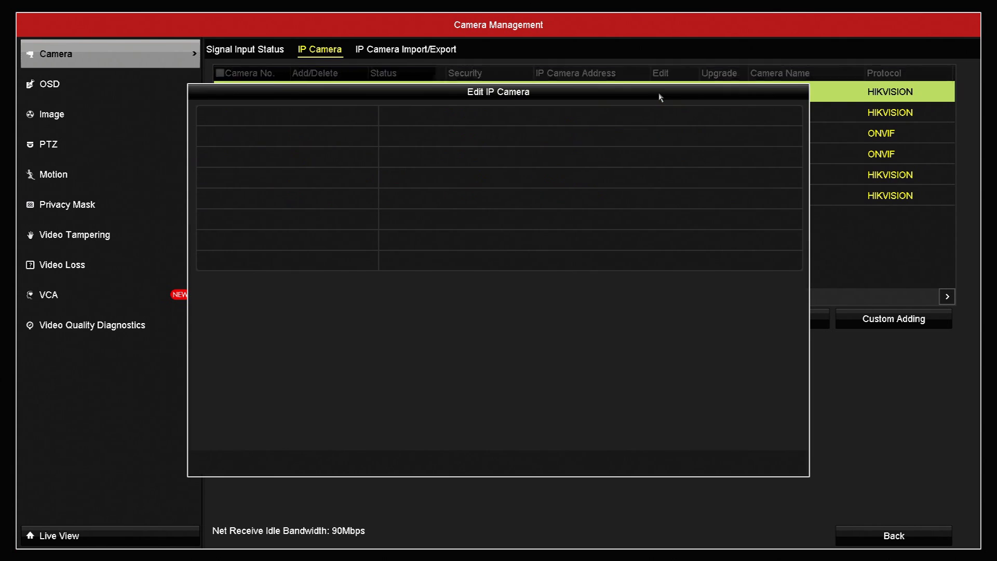
pyautogui.click(427, 244)
pyautogui.click(416, 259)
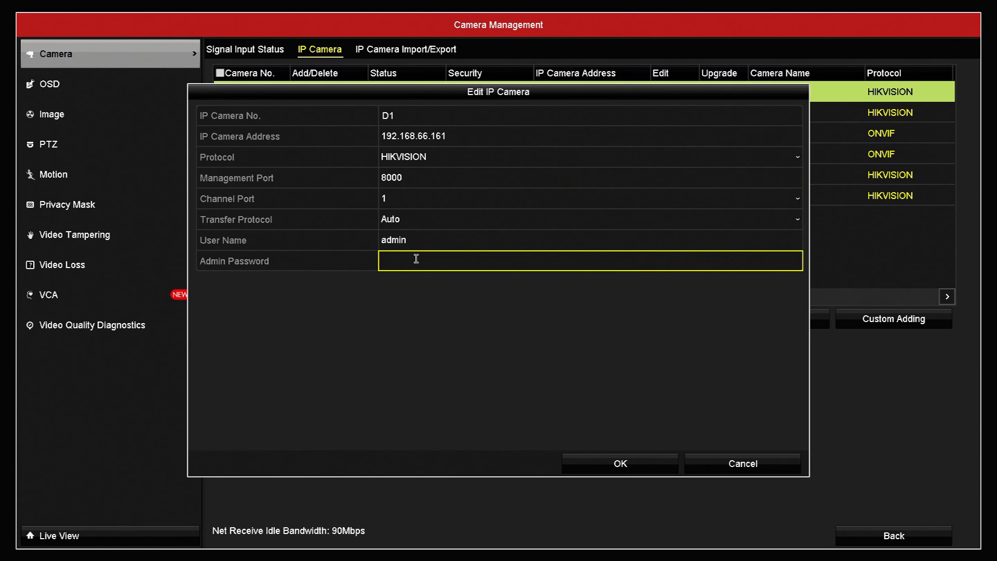
pyautogui.click(416, 259)
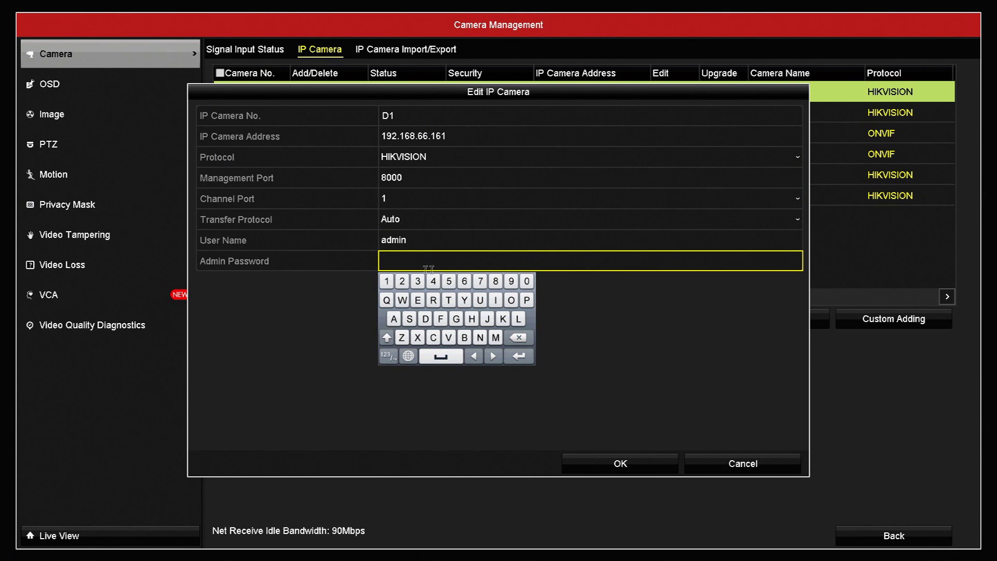
# - Enter the camera's admin password on the on-screen keyboard and confirm D1's connection details
pyautogui.click(386, 283)
pyautogui.click(402, 281)
pyautogui.click(418, 282)
pyautogui.click(433, 282)
pyautogui.click(448, 282)
pyautogui.click(387, 300)
pyautogui.click(401, 300)
pyautogui.click(418, 300)
pyautogui.click(433, 300)
pyautogui.click(448, 300)
pyautogui.click(648, 473)
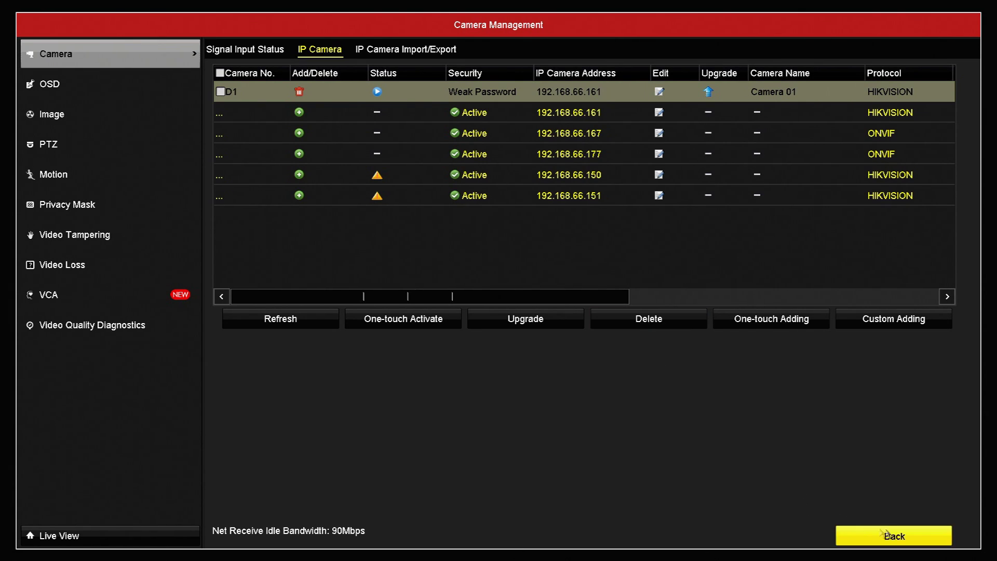
# - Go Back from Camera Management, leaving Camera 01 saved on channel D1
pyautogui.click(888, 535)
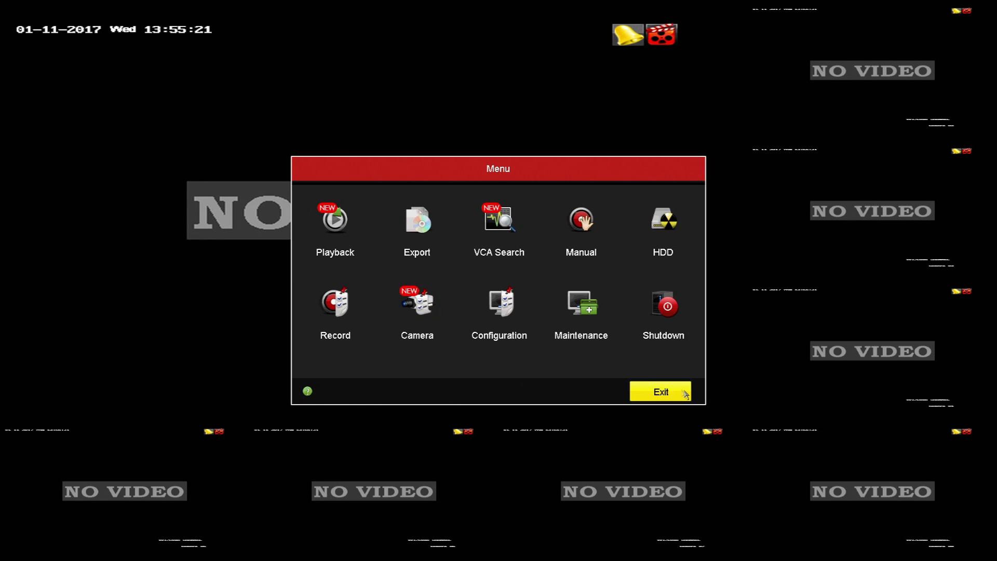